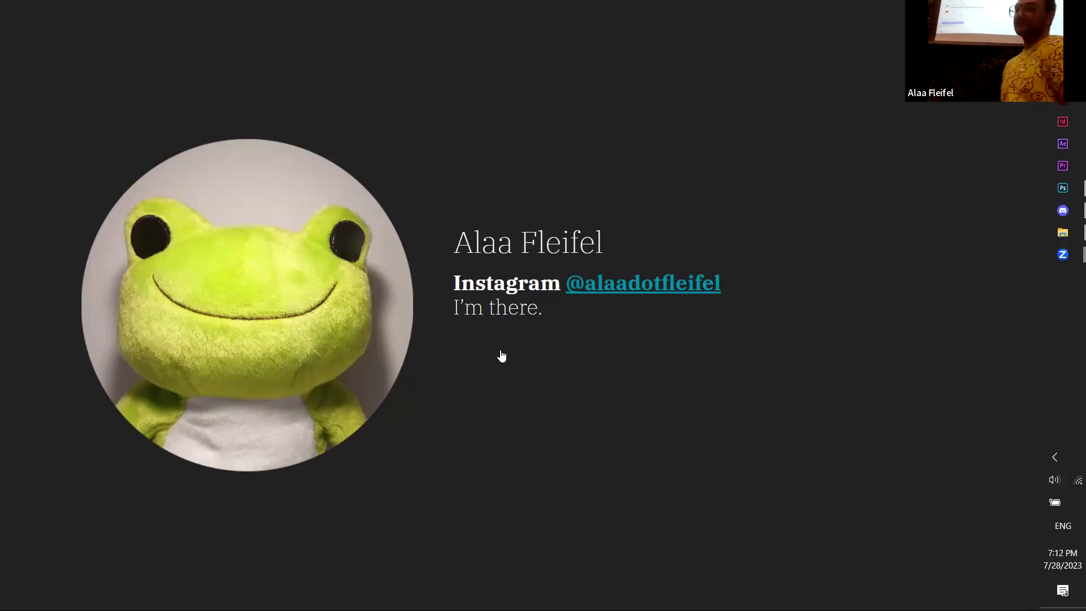
Switch to Photoshop and create a 1920 x 1080 px RGB document at 72 ppi with a white background
click(1045, 186)
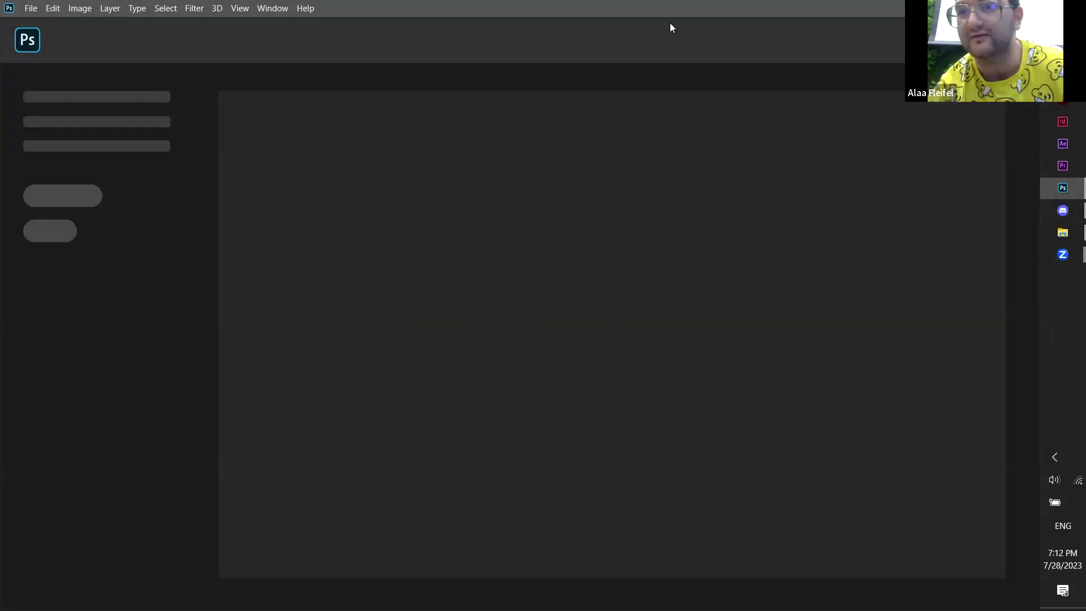
click(33, 10)
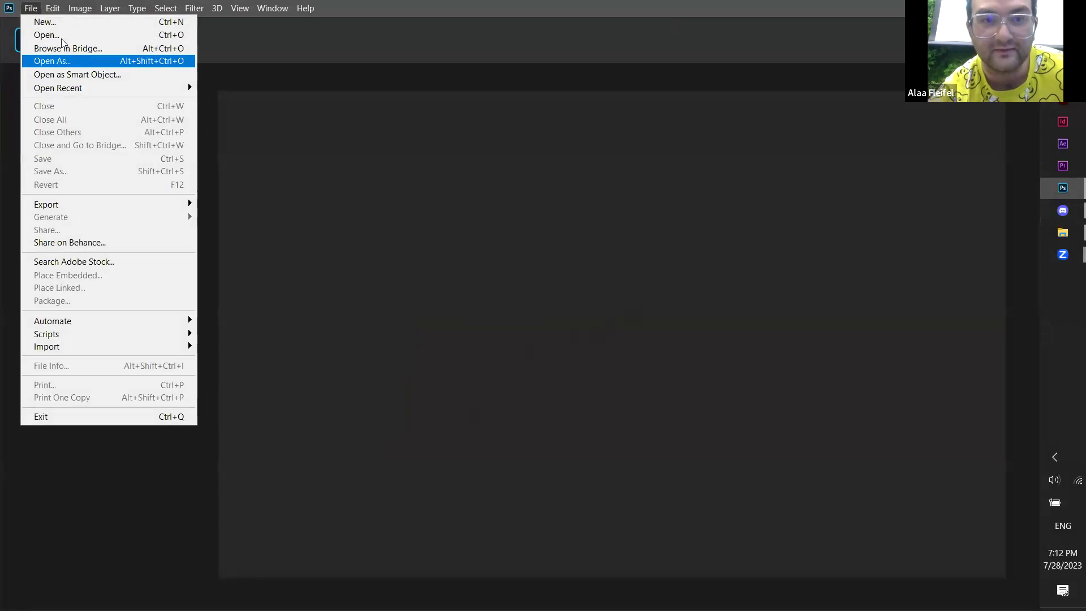
click(58, 24)
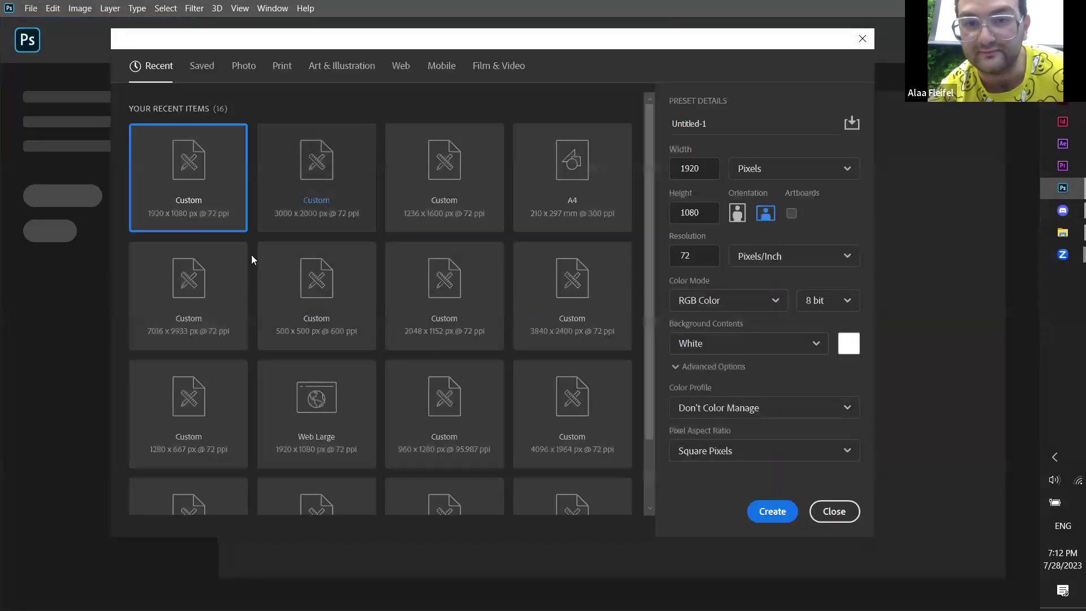
click(772, 510)
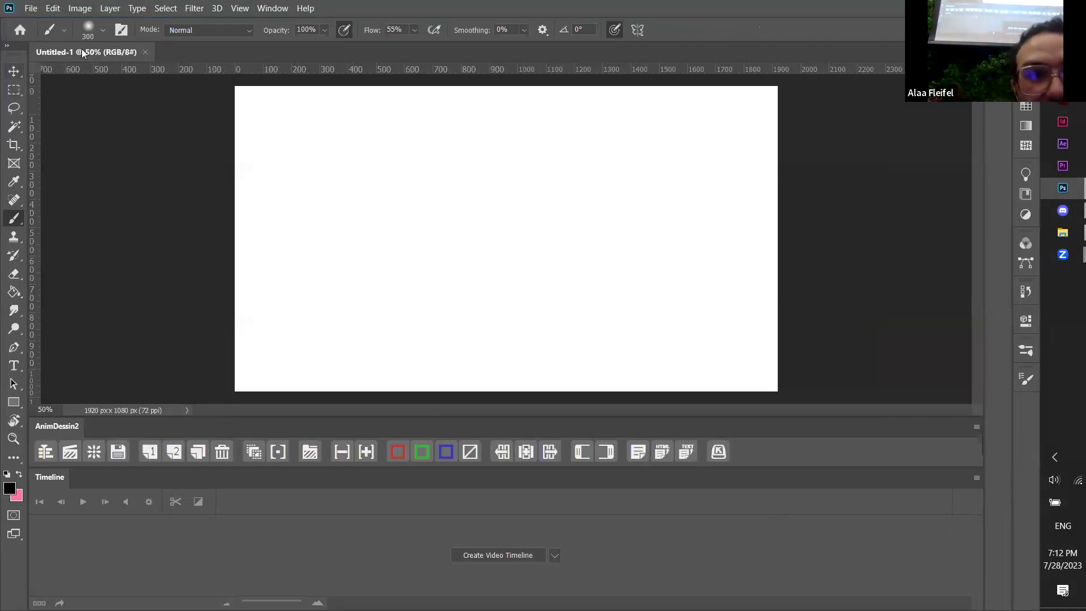
Choose the KYLE Ultimate Charcoal Pencil brush preset at 25 px
click(103, 31)
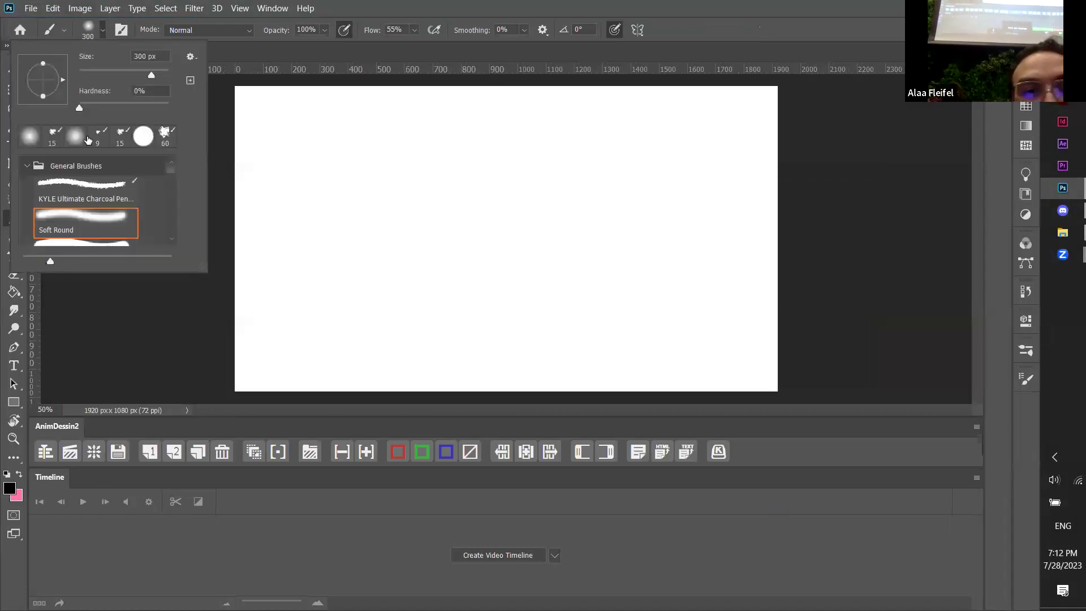
click(96, 191)
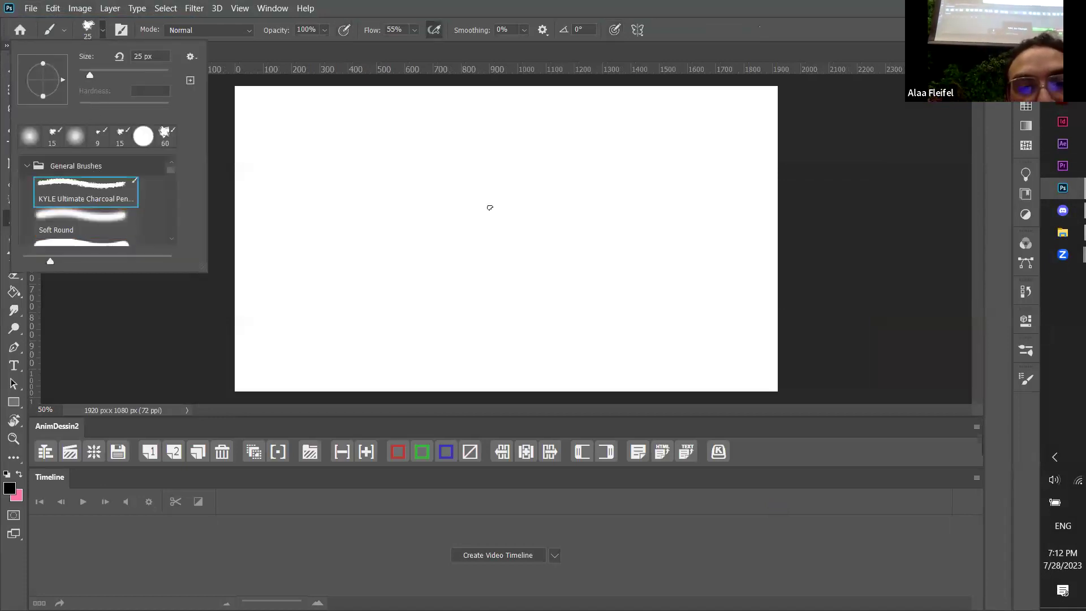
mouse_move(588, 268)
mouse_down()
mouse_move(617, 266)
mouse_move(602, 289)
mouse_up()
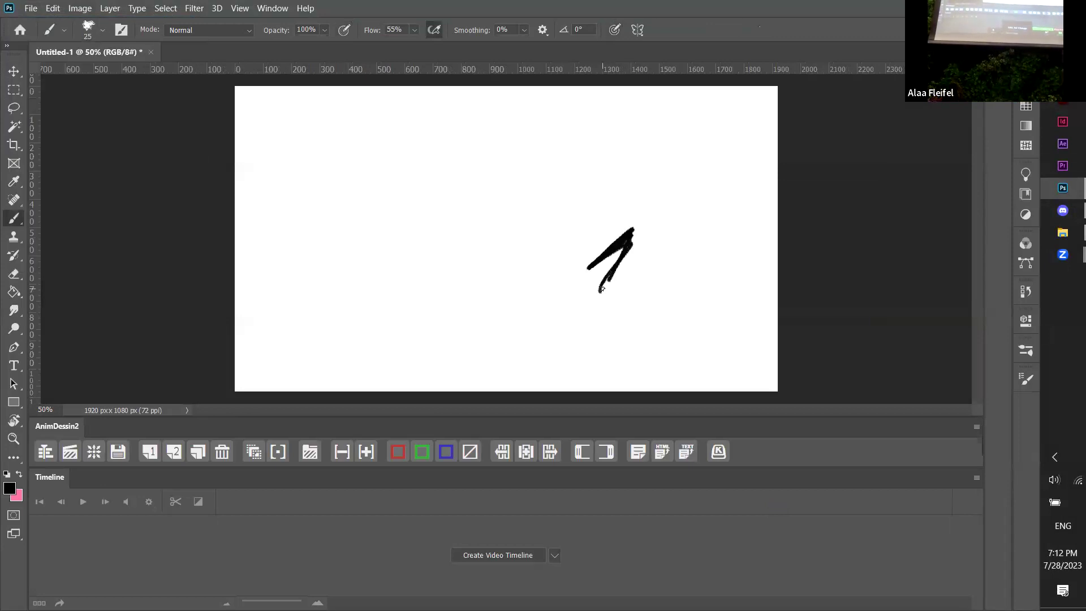
key(z)
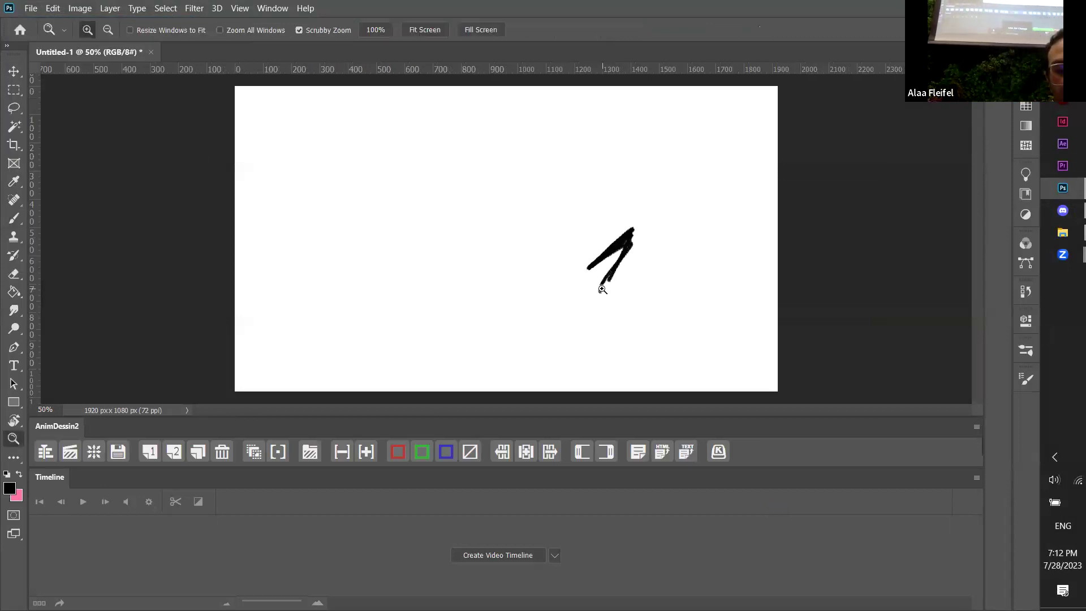
key(ctrl+z)
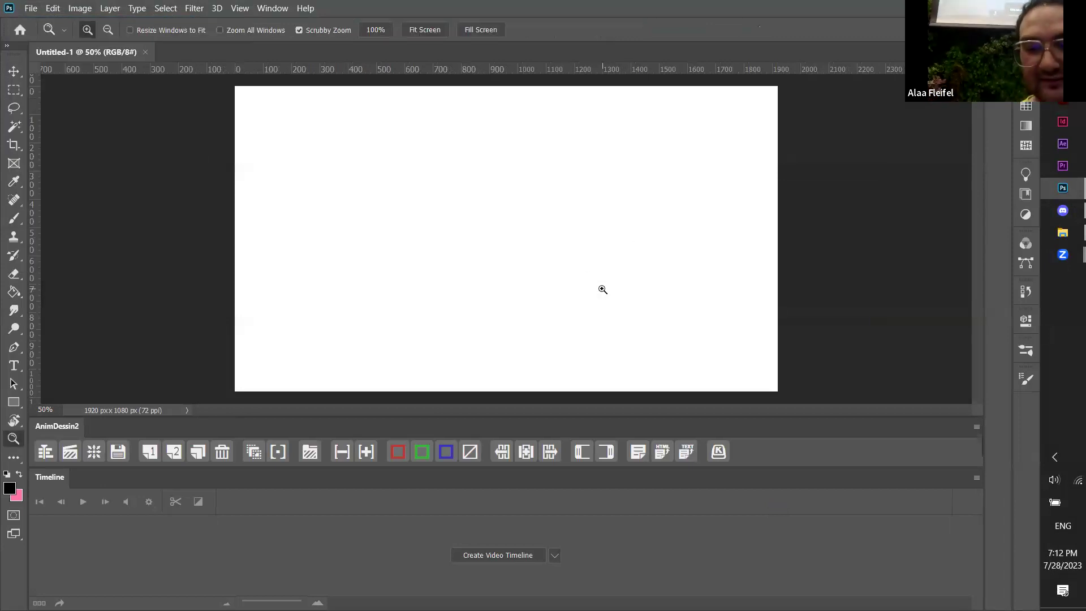
Sketch a long arrow descending from the upper left to the canvas centre, with a small ball and short dark trail above its head
key(b)
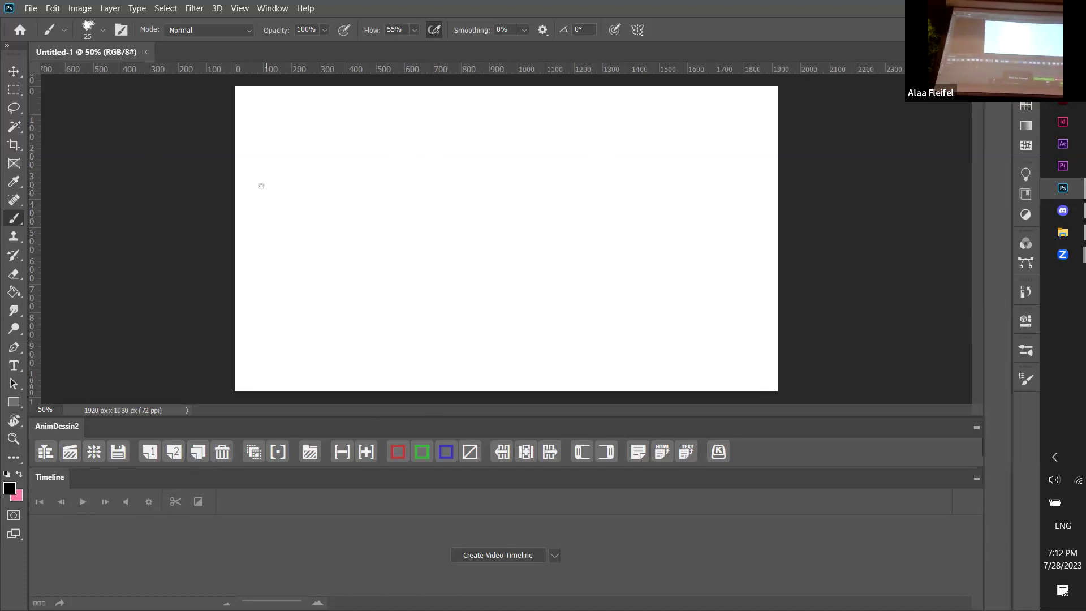
mouse_move(260, 161)
mouse_down()
mouse_move(538, 271)
mouse_move(501, 267)
mouse_move(550, 248)
mouse_move(538, 254)
mouse_up()
mouse_move(436, 236)
mouse_down()
mouse_move(523, 274)
mouse_move(521, 259)
mouse_move(535, 278)
mouse_up()
drag(502, 266, 536, 276)
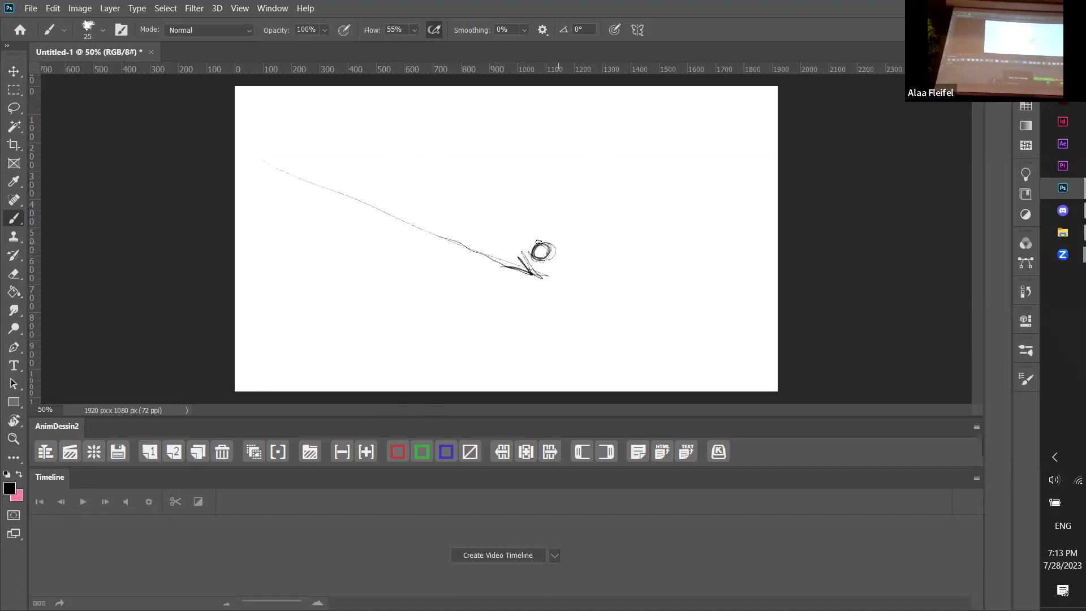
mouse_move(517, 228)
mouse_down()
mouse_move(536, 235)
mouse_move(531, 254)
mouse_move(531, 241)
mouse_move(540, 243)
mouse_move(512, 226)
mouse_move(532, 249)
mouse_move(539, 238)
mouse_up()
click(16, 107)
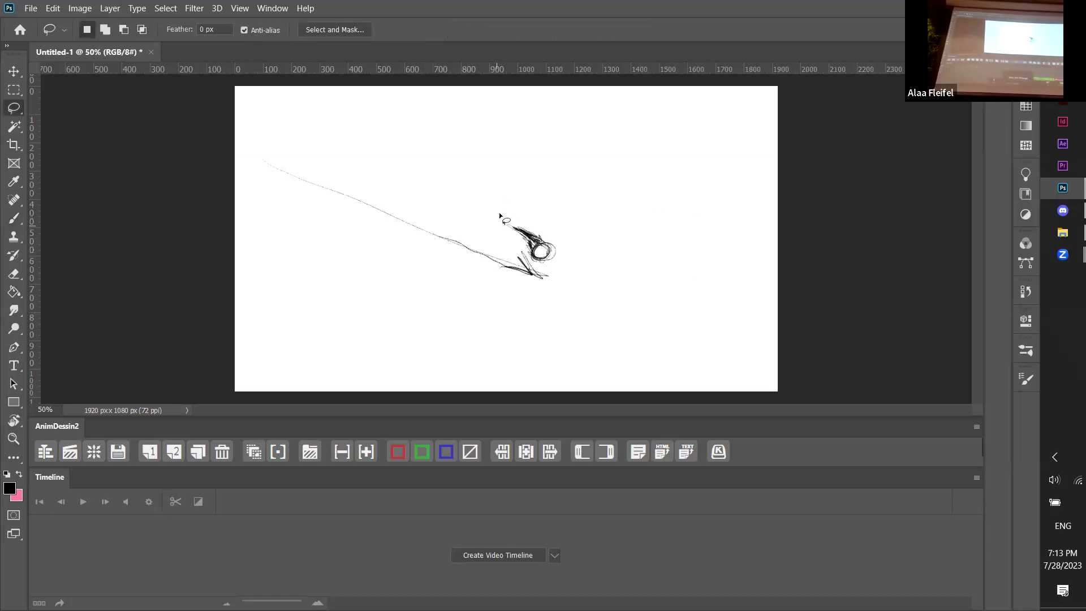
Sketch a curved arrow rising toward the upper right of the canvas, with a small round ball above its head
key(b)
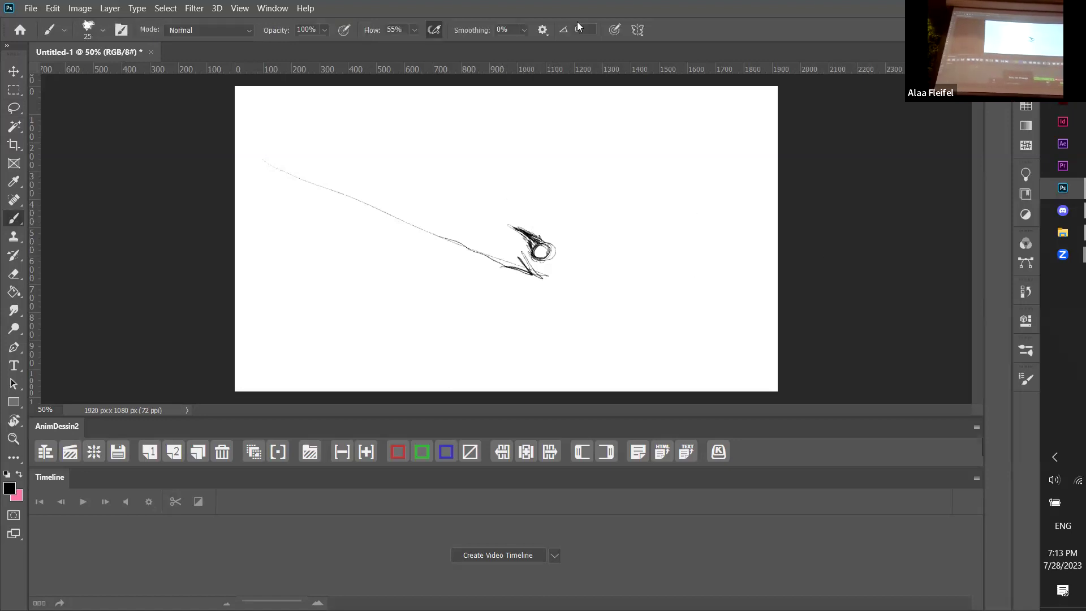
mouse_move(618, 270)
mouse_down()
mouse_move(654, 214)
mouse_move(706, 177)
mouse_up()
mouse_move(668, 188)
mouse_down()
mouse_move(703, 176)
mouse_move(688, 212)
mouse_up()
mouse_move(688, 141)
mouse_down()
mouse_move(697, 153)
mouse_move(675, 150)
mouse_up()
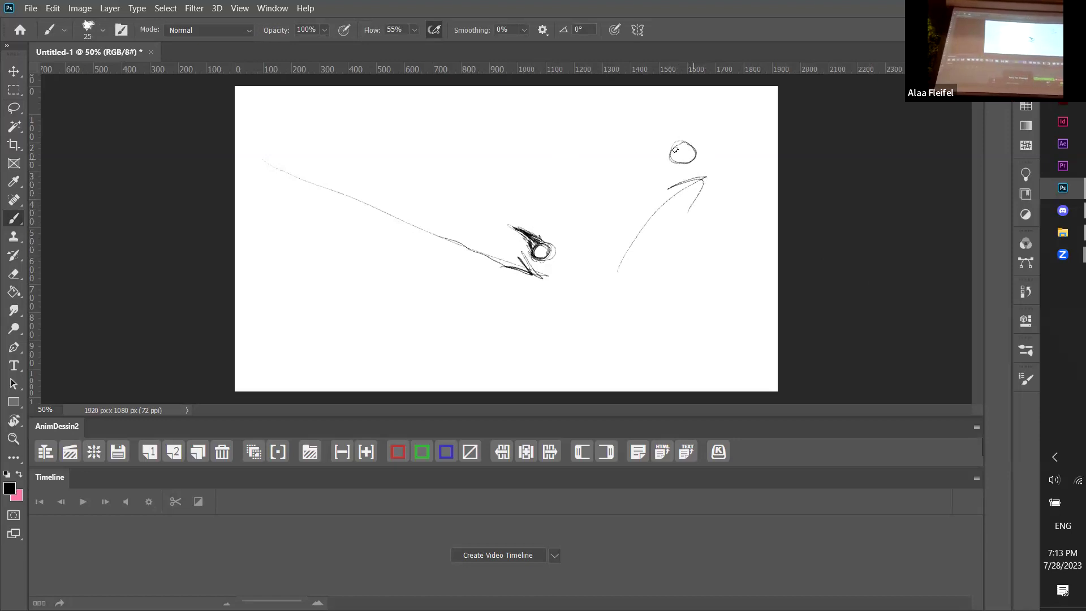
Outline a tapered smear trailing behind the upper-right ball and fill it with black using the Paint Bucket
click(14, 107)
mouse_move(675, 148)
mouse_down()
mouse_move(616, 207)
mouse_move(688, 165)
mouse_move(660, 153)
mouse_up()
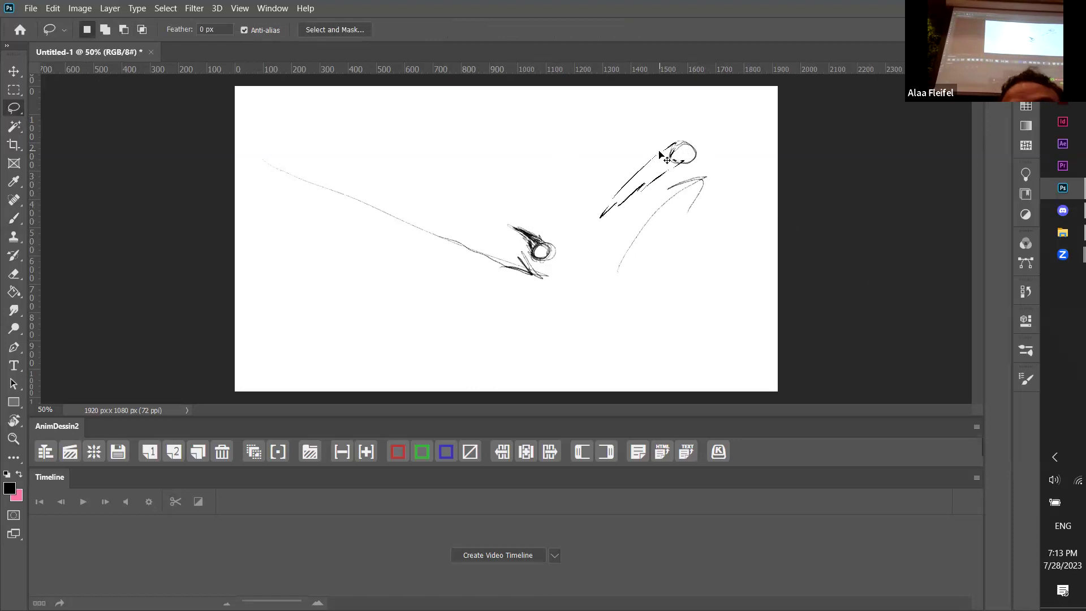
drag(668, 161, 661, 153)
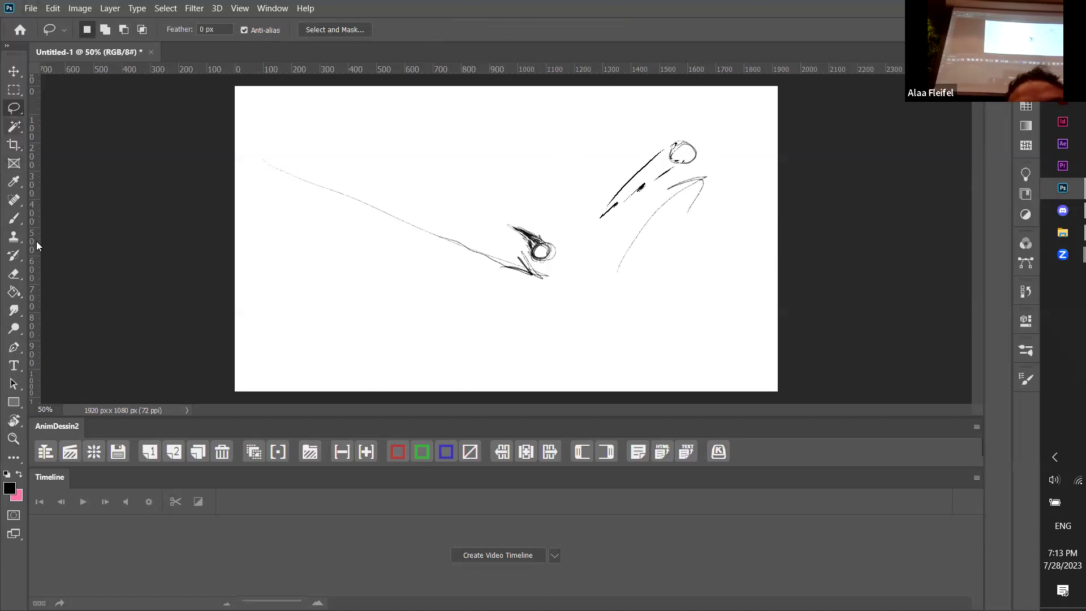
click(11, 292)
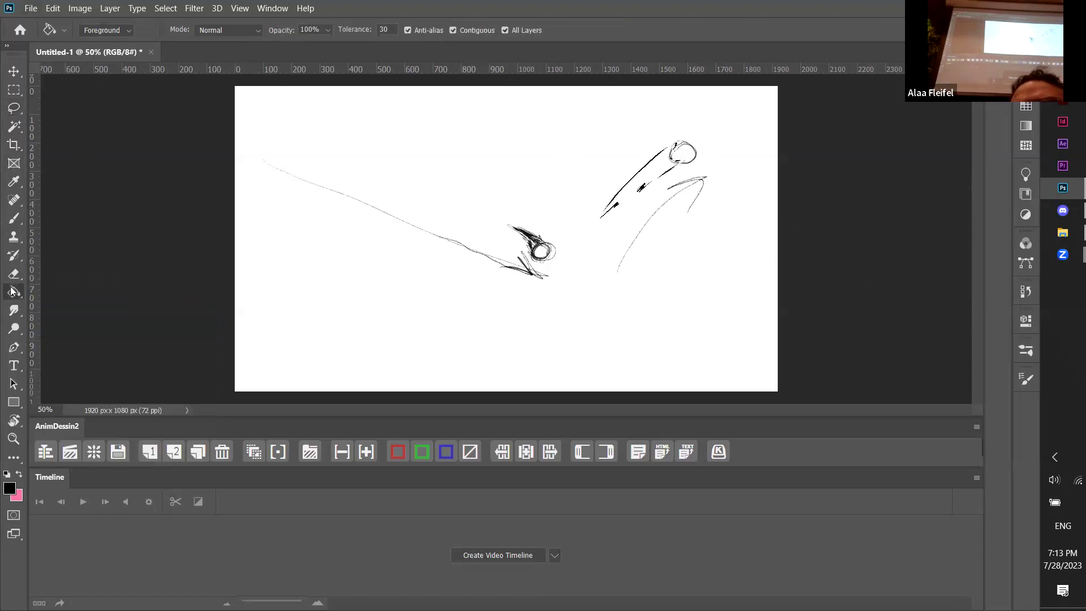
click(649, 179)
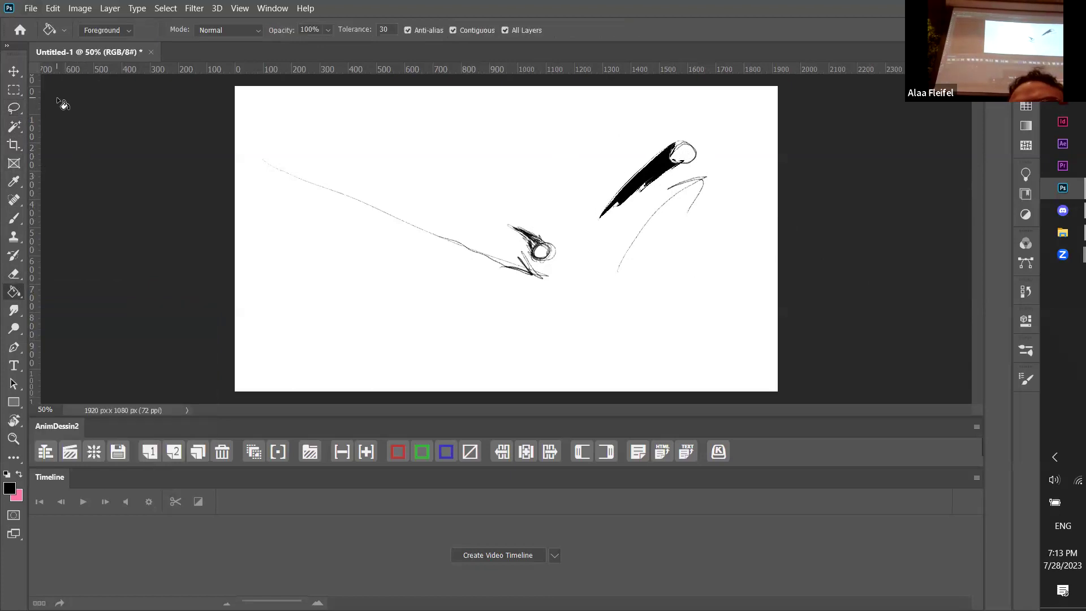
click(14, 90)
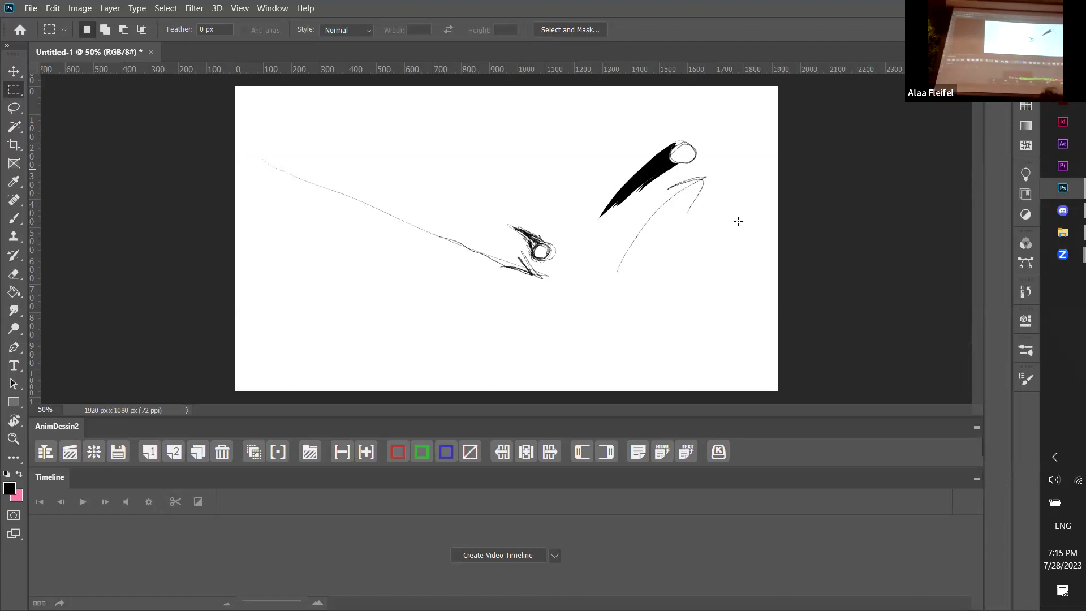
mouse_move(1063, 255)
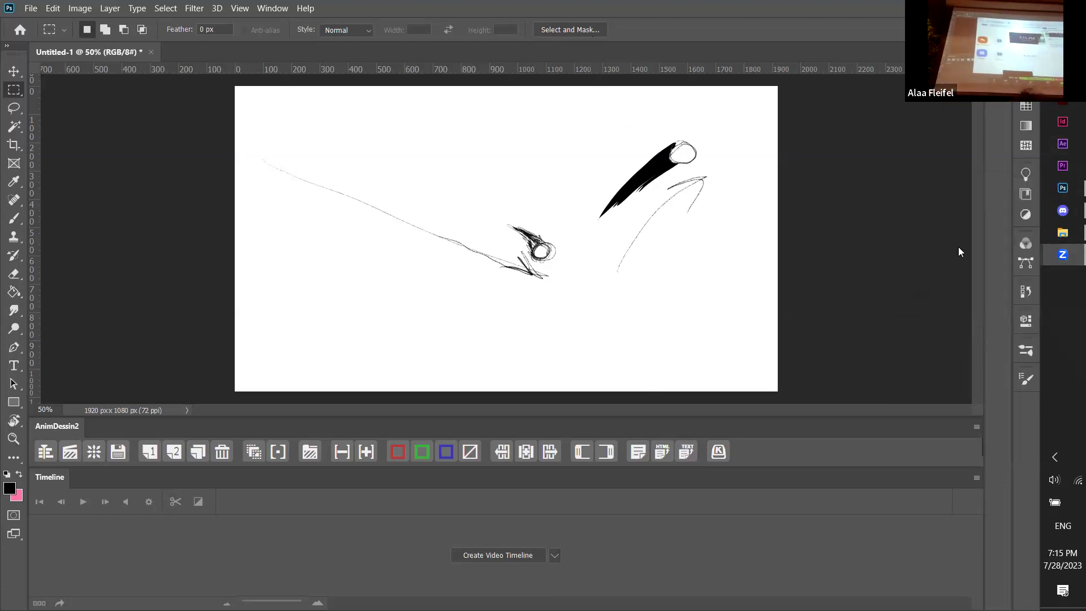
click(958, 247)
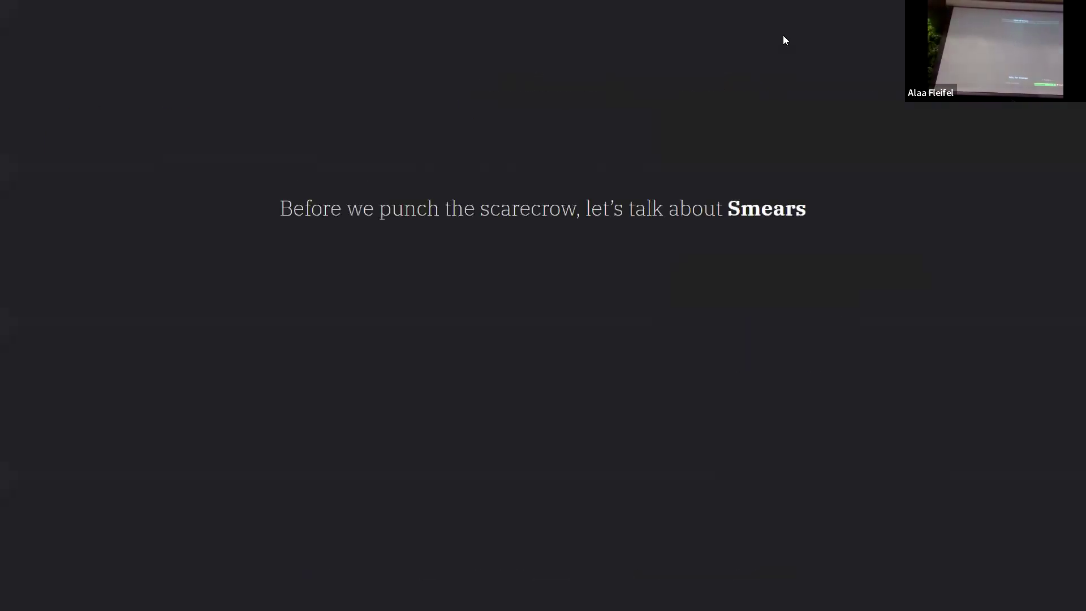
key(Left)
key(Left)
key(Left)
key(Left)
key(Left)
key(Left)
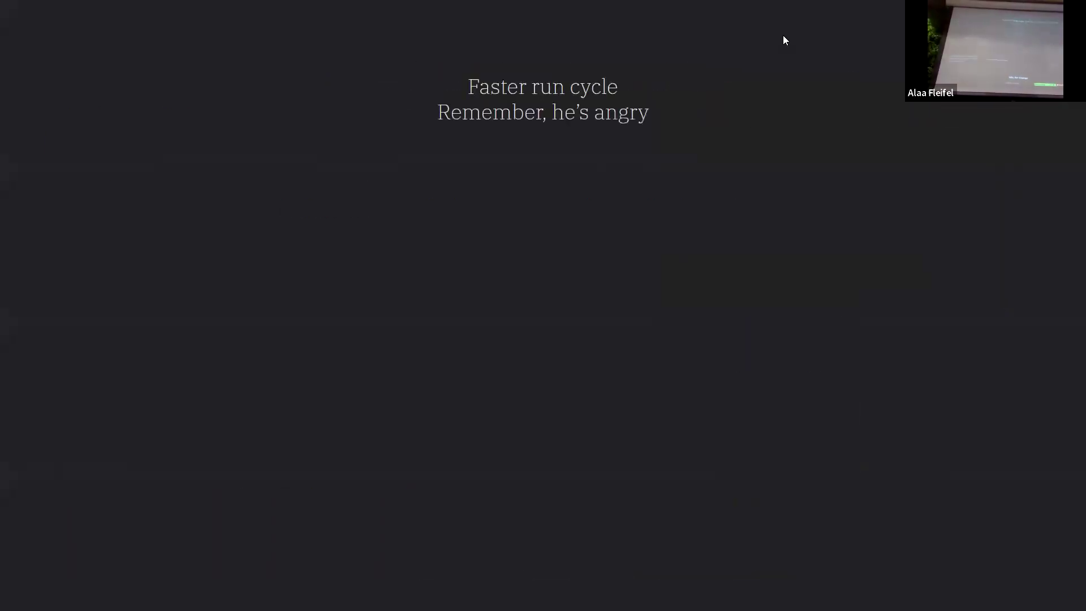
key(Right)
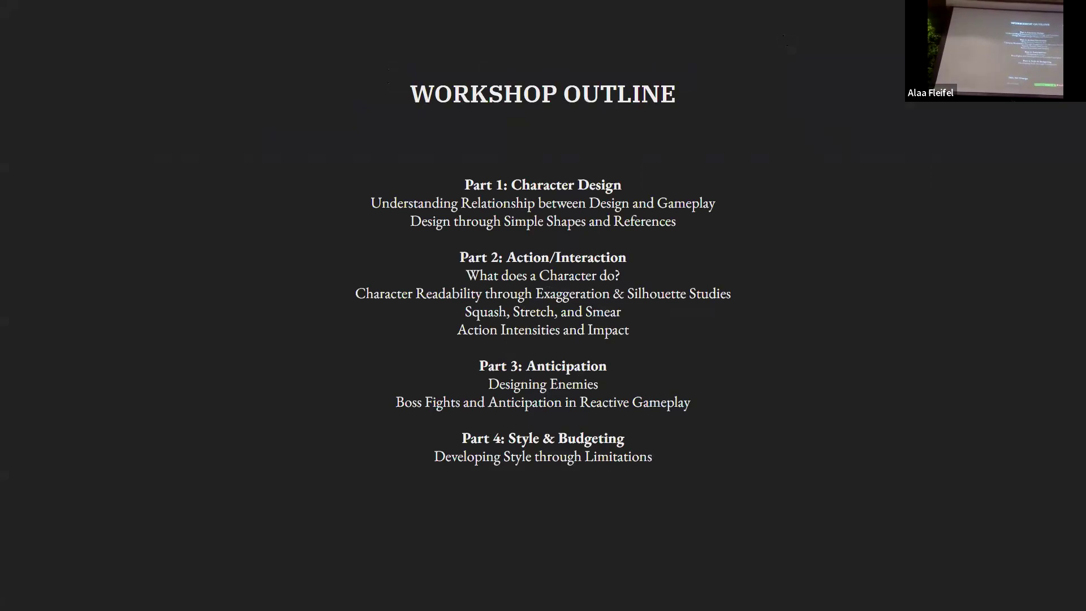
key(Right)
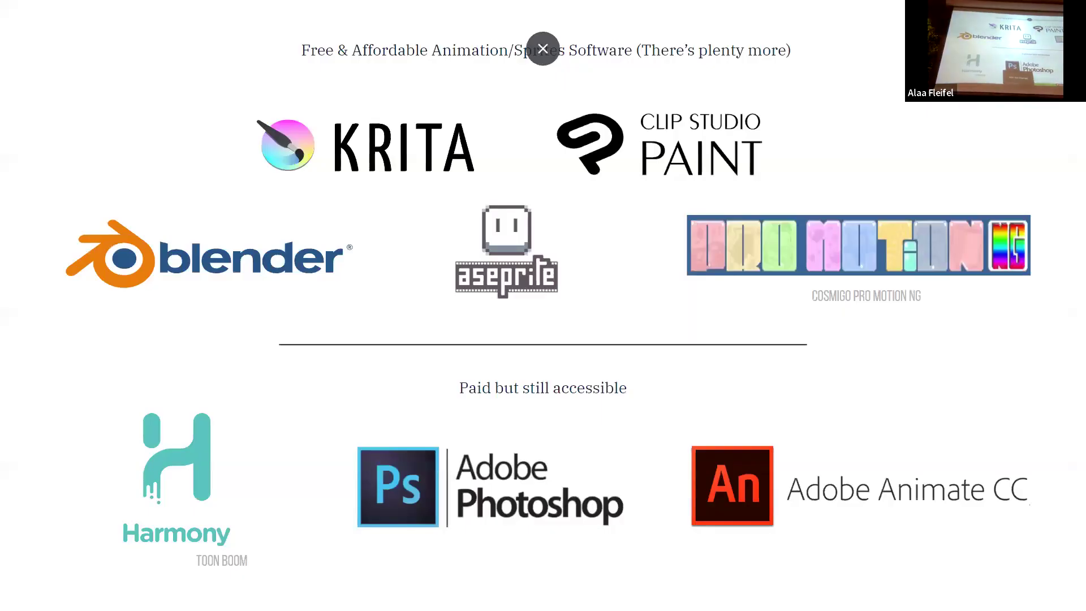
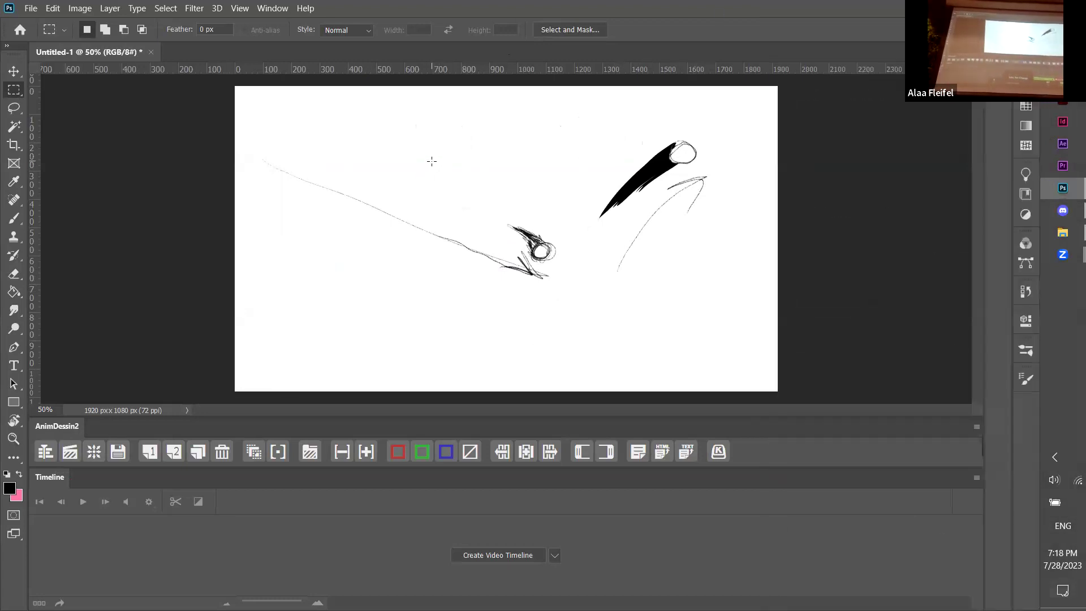
Brush an arched motion path with an arrowhead over the long line's left part, adding a ball with a stretched trail at its peak
key(b)
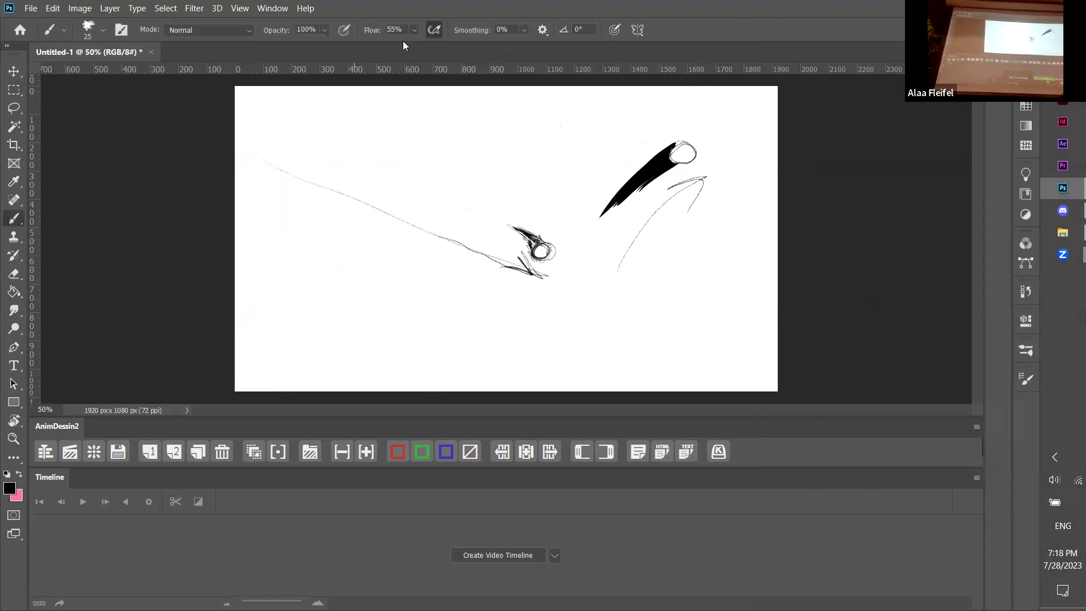
middle_click(557, 250)
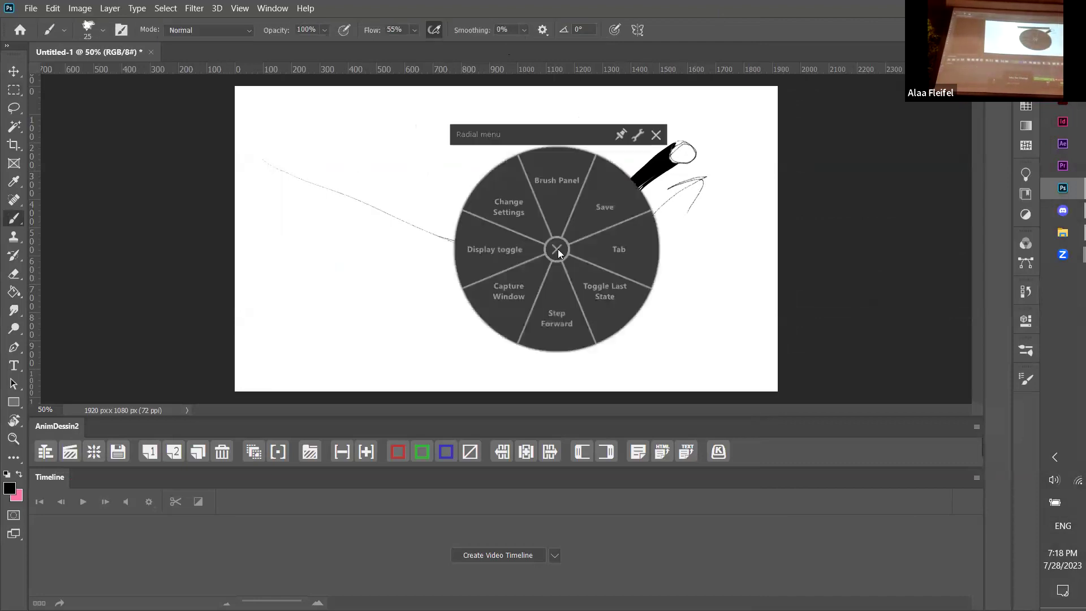
click(656, 136)
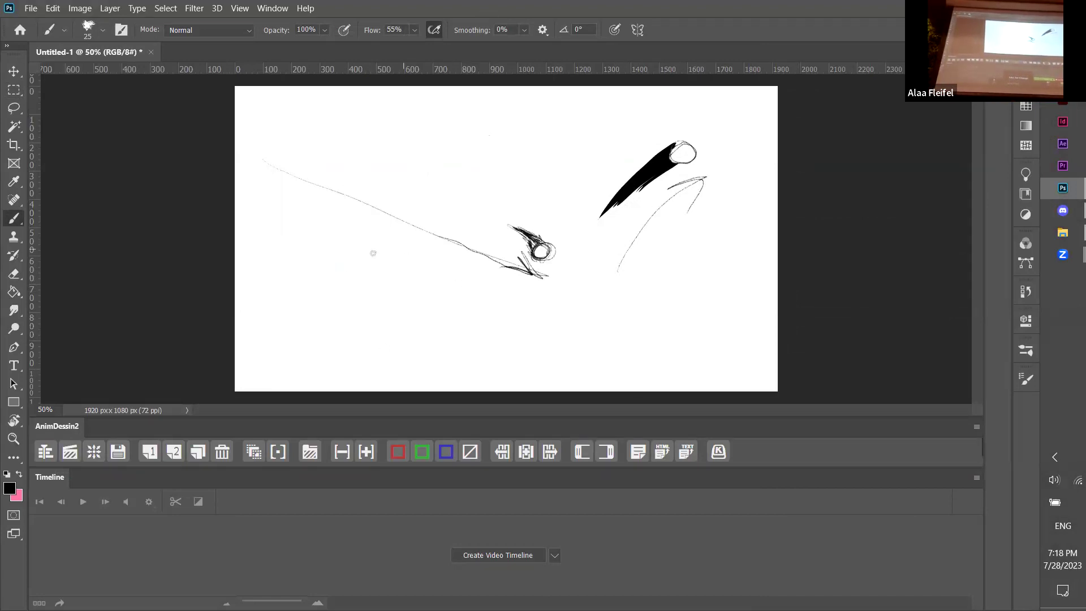
mouse_move(369, 200)
mouse_down()
mouse_move(405, 149)
mouse_move(444, 163)
mouse_move(465, 189)
mouse_move(457, 201)
mouse_up()
mouse_move(412, 142)
mouse_down()
mouse_move(393, 166)
mouse_move(419, 145)
mouse_move(420, 162)
mouse_move(420, 146)
mouse_move(407, 174)
mouse_move(420, 148)
mouse_move(390, 172)
mouse_move(417, 142)
mouse_move(385, 158)
mouse_move(399, 143)
mouse_move(361, 203)
mouse_move(381, 211)
mouse_move(406, 184)
mouse_move(414, 141)
mouse_move(390, 159)
mouse_move(414, 140)
mouse_move(362, 183)
mouse_move(367, 203)
mouse_move(389, 206)
mouse_move(406, 175)
mouse_move(402, 146)
mouse_move(368, 219)
mouse_up()
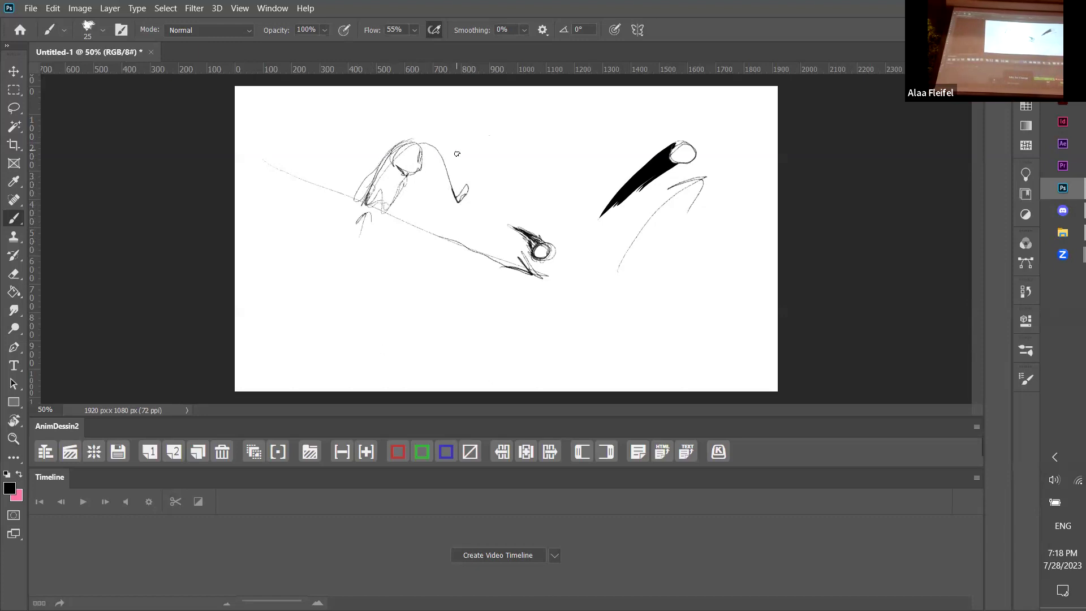
Sketch a second ball with a wavy smear outline, curved direction arrows around it, and a third outlined ball lower along the path
mouse_move(466, 148)
mouse_down()
mouse_move(464, 172)
mouse_move(444, 175)
mouse_move(473, 161)
mouse_move(455, 130)
mouse_move(430, 137)
mouse_move(417, 165)
mouse_move(433, 164)
mouse_move(436, 106)
mouse_move(445, 103)
mouse_move(438, 123)
mouse_up()
mouse_move(469, 176)
mouse_down()
mouse_move(477, 241)
mouse_move(471, 224)
mouse_move(498, 228)
mouse_up()
mouse_move(475, 267)
mouse_down()
mouse_move(460, 296)
mouse_move(486, 305)
mouse_move(478, 270)
mouse_move(491, 269)
mouse_move(469, 226)
mouse_move(441, 262)
mouse_move(463, 300)
mouse_up()
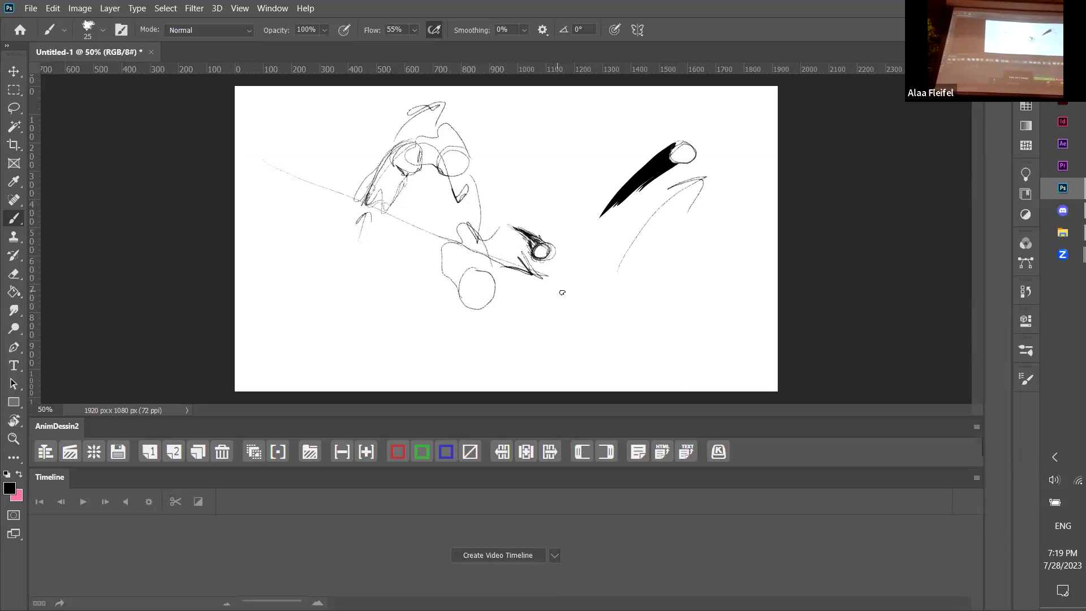
Sketch a wide flattened ball below the canvas centre, with looping smear outlines around it and a downward arrow
mouse_move(563, 291)
mouse_down()
mouse_move(526, 286)
mouse_move(527, 319)
mouse_move(569, 303)
mouse_move(542, 285)
mouse_move(561, 286)
mouse_move(526, 290)
mouse_move(518, 315)
mouse_move(547, 323)
mouse_move(572, 302)
mouse_move(534, 288)
mouse_move(514, 307)
mouse_move(541, 323)
mouse_up()
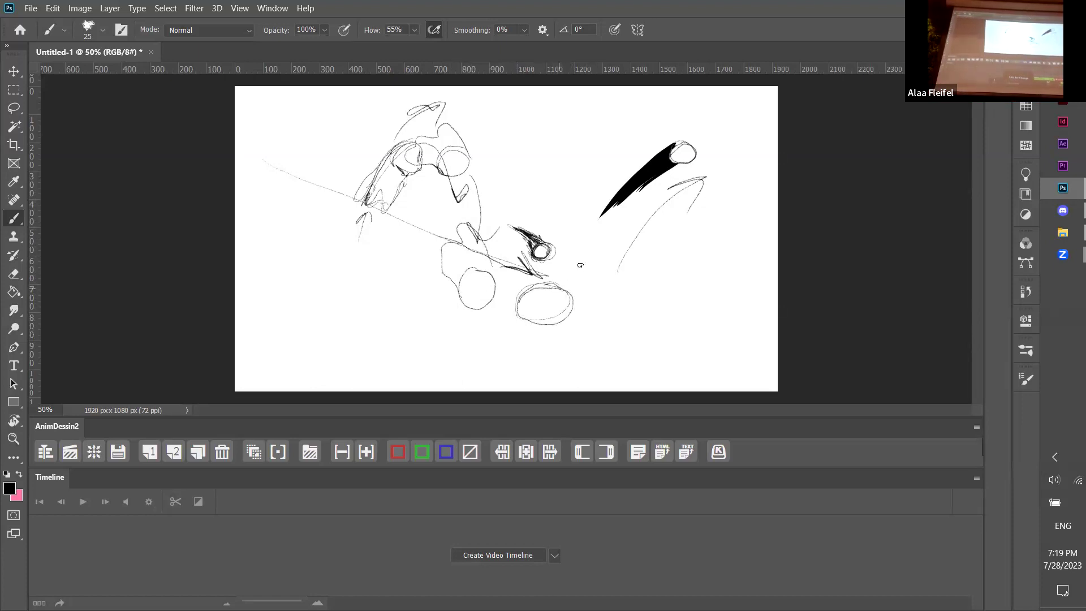
mouse_move(568, 289)
mouse_down()
mouse_move(532, 270)
mouse_move(502, 290)
mouse_move(487, 315)
mouse_move(530, 327)
mouse_move(539, 310)
mouse_move(591, 299)
mouse_move(534, 311)
mouse_move(520, 298)
mouse_move(511, 349)
mouse_up()
mouse_move(516, 318)
mouse_down()
mouse_move(508, 347)
mouse_move(541, 327)
mouse_up()
mouse_move(525, 284)
mouse_down()
mouse_move(496, 357)
mouse_move(529, 374)
mouse_move(547, 320)
mouse_up()
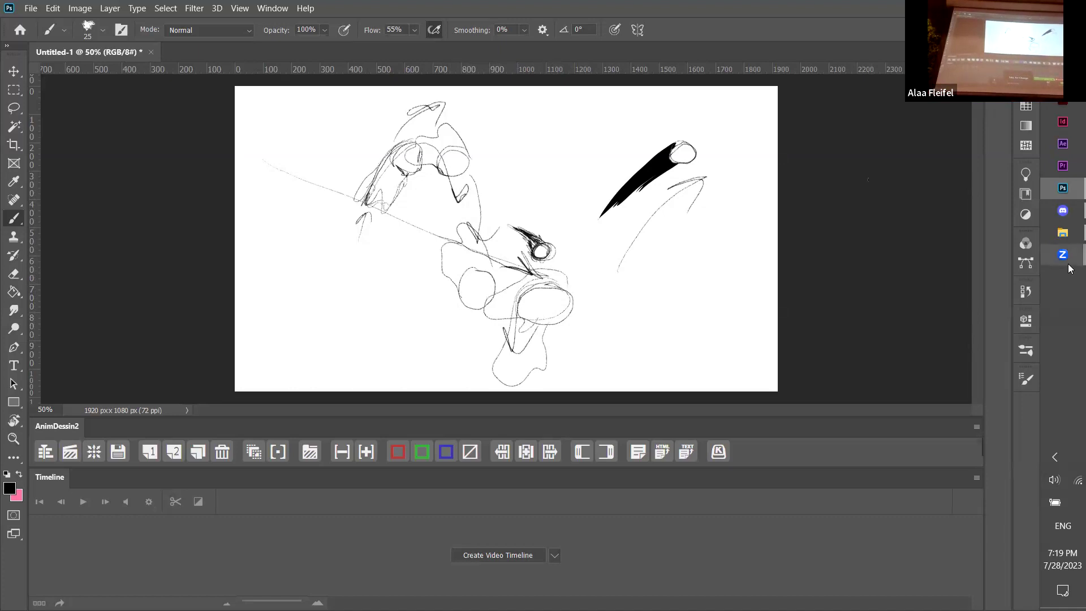
mouse_move(1063, 256)
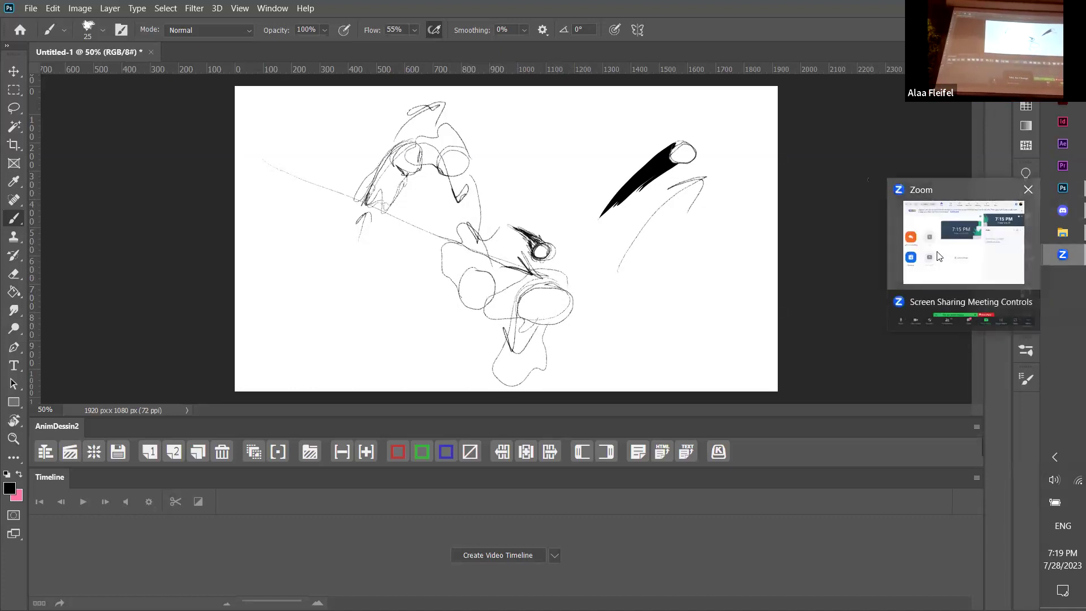
click(938, 256)
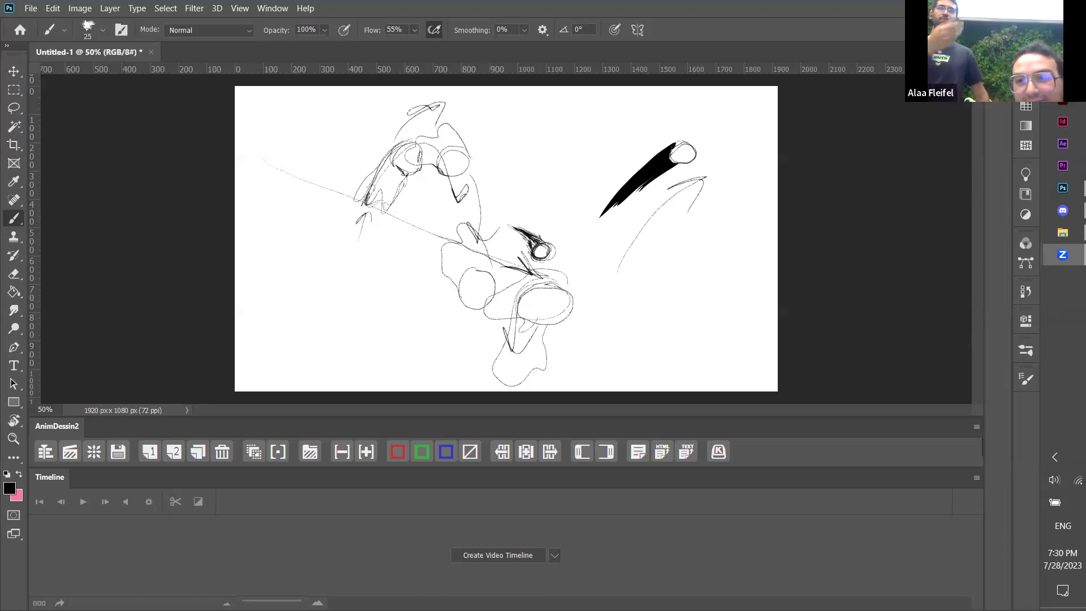
key(alt+Tab)
key(alt+Tab)
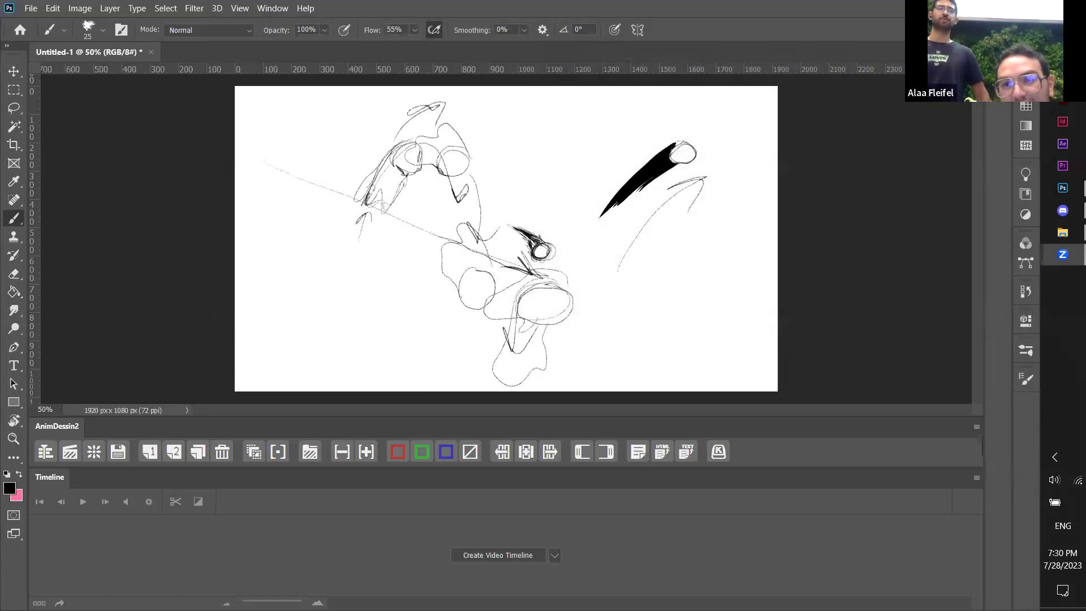
Switch to Chrome, search for "y8 games" in a new tab, and open the Y8.com site from the results
key(alt+Tab)
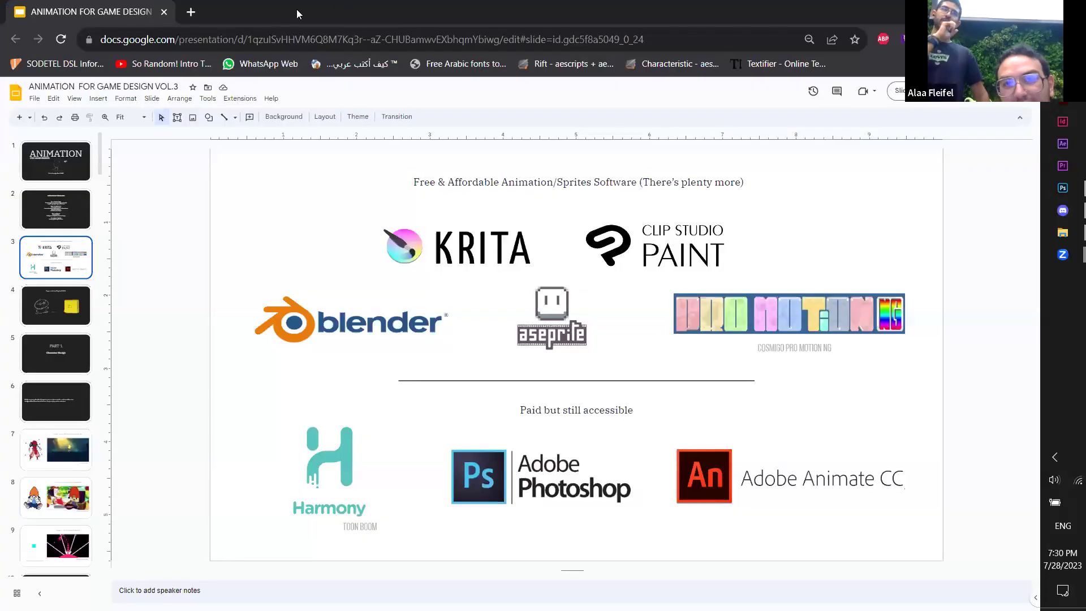
click(188, 12)
click(232, 39)
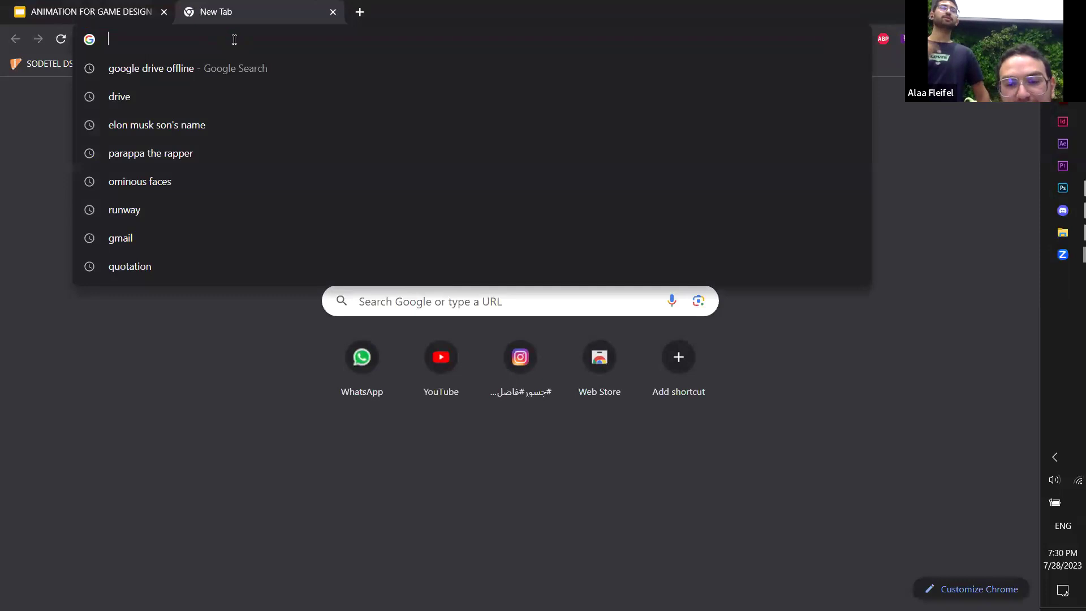
text(y8 games)
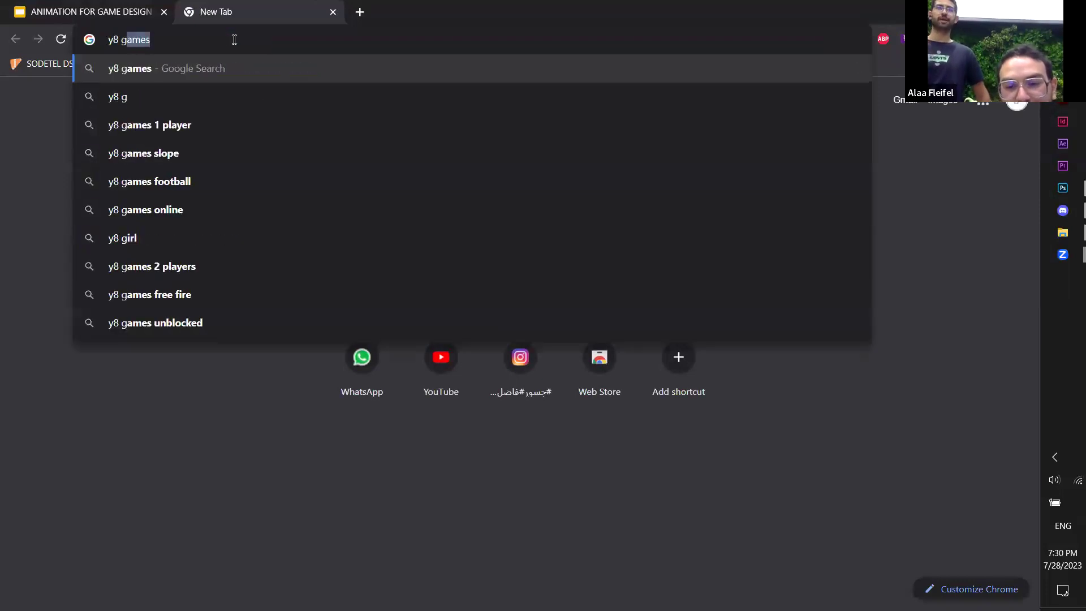
key(Return)
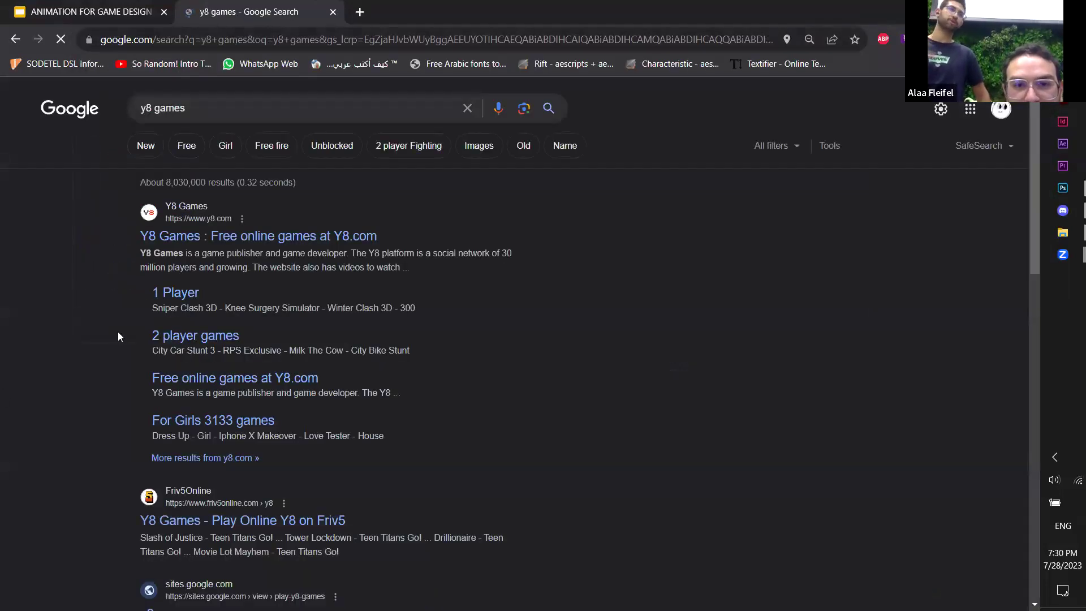
click(221, 240)
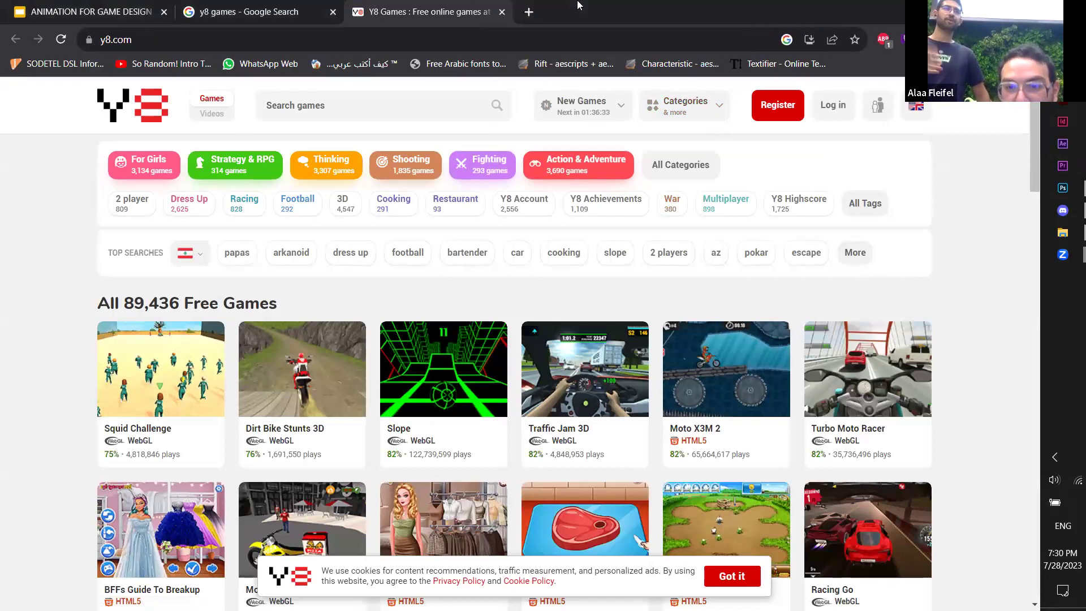
Examine the free games listed on the Y8 home page, and return to the ball sketches in Photoshop
scroll(624, 416, down, 1)
scroll(624, 416, down, 4)
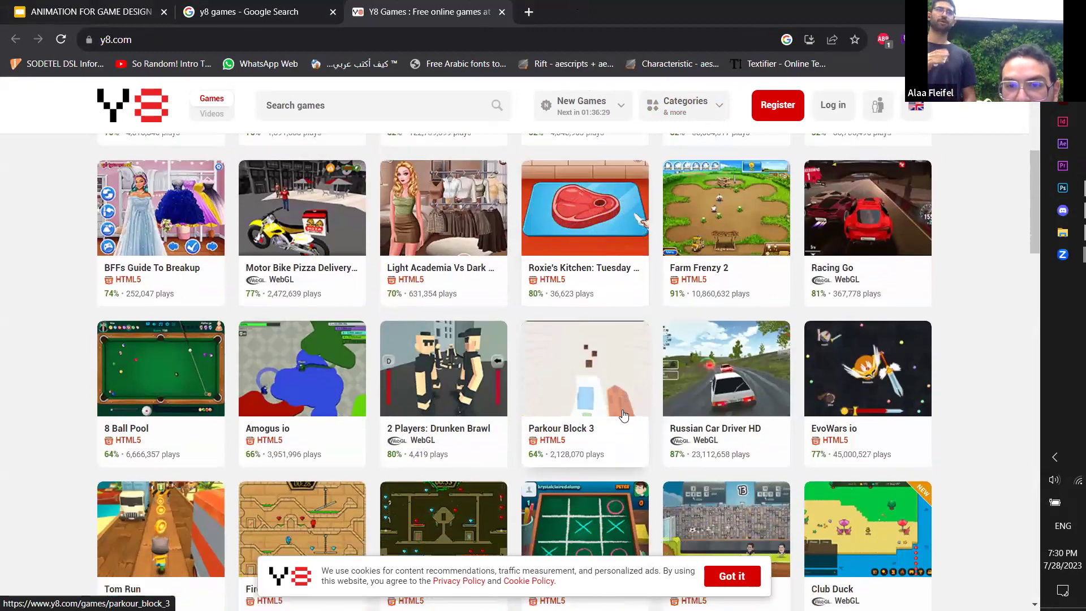
scroll(624, 416, down, 2)
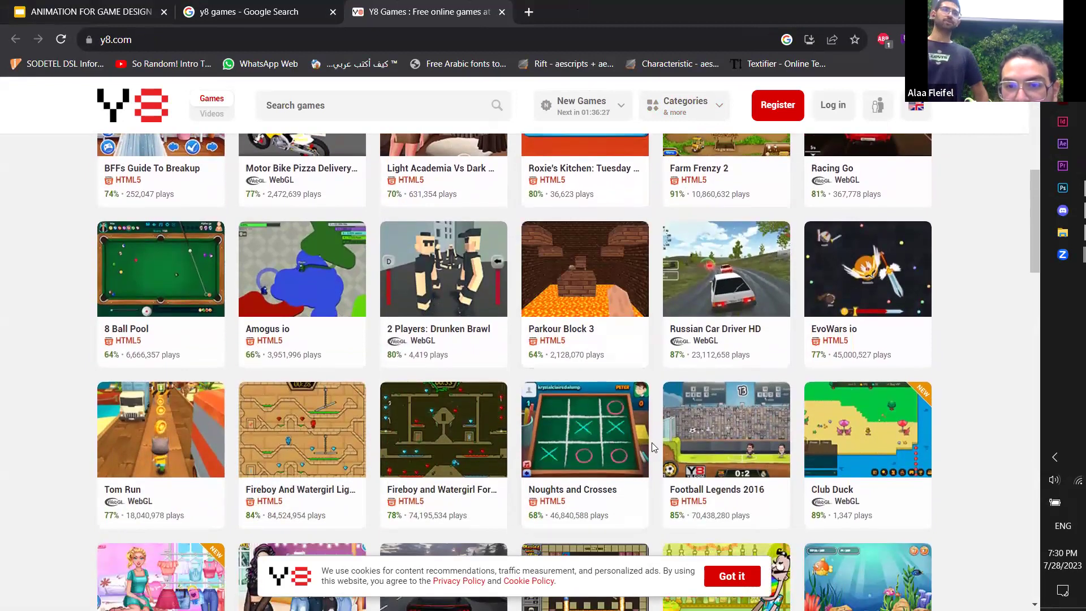
scroll(652, 443, down, 2)
scroll(652, 442, up, 9)
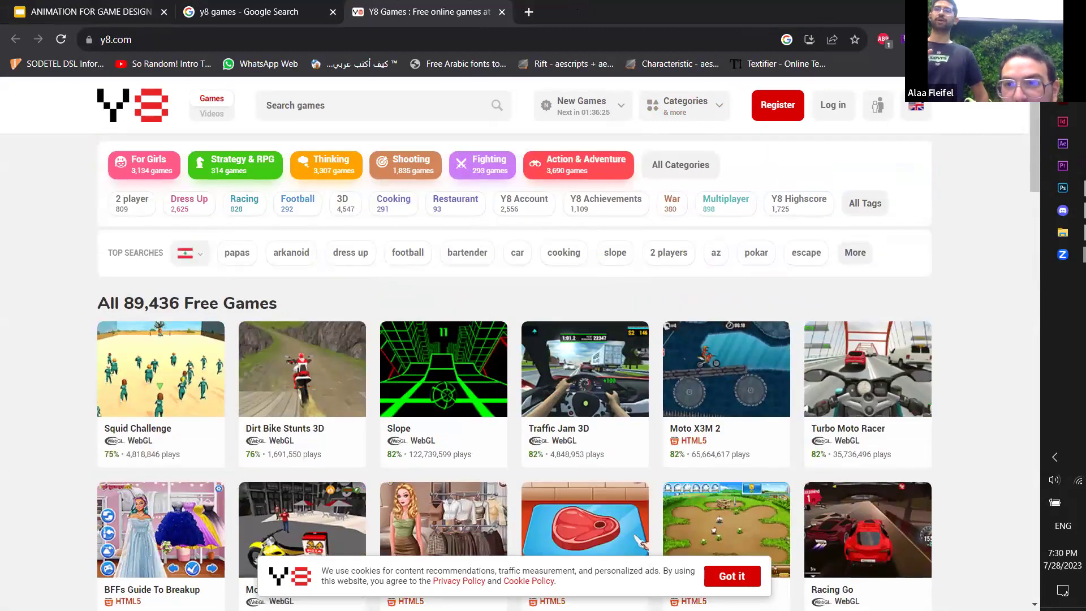
key(alt+Tab)
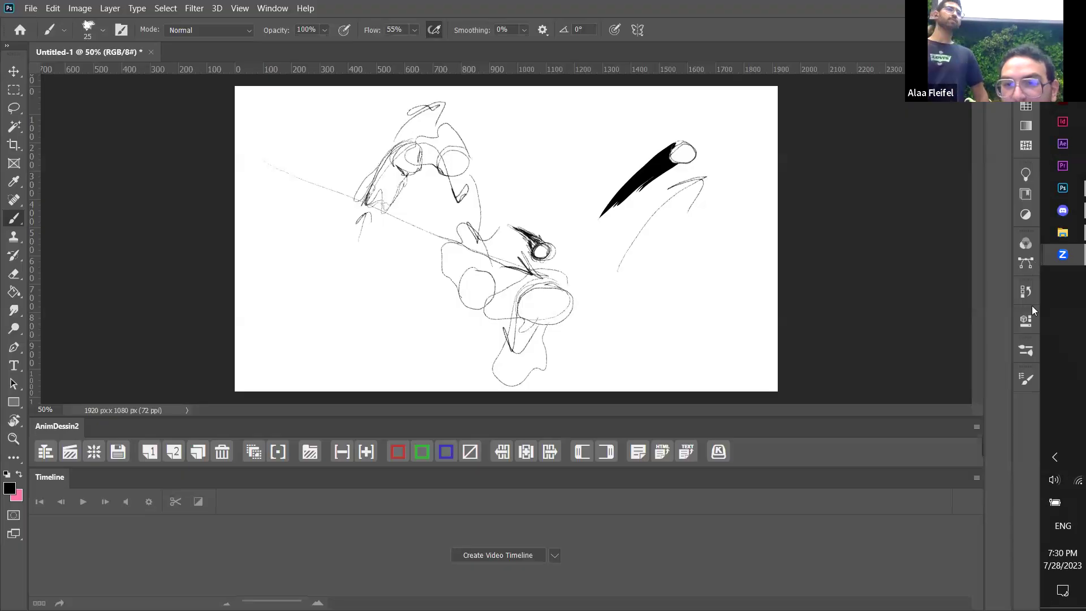